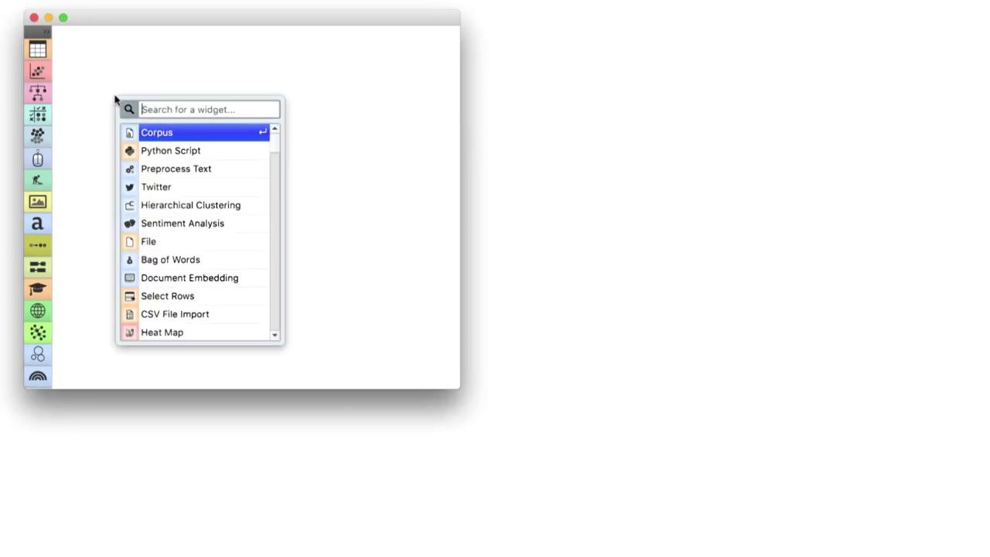
# Add a Corpus widget and load grimm-tales-selected.tab, 44 tales with Title as title variable.
pyautogui.write('cor')
pyautogui.press('Return')
pyautogui.doubleClick(114, 98)
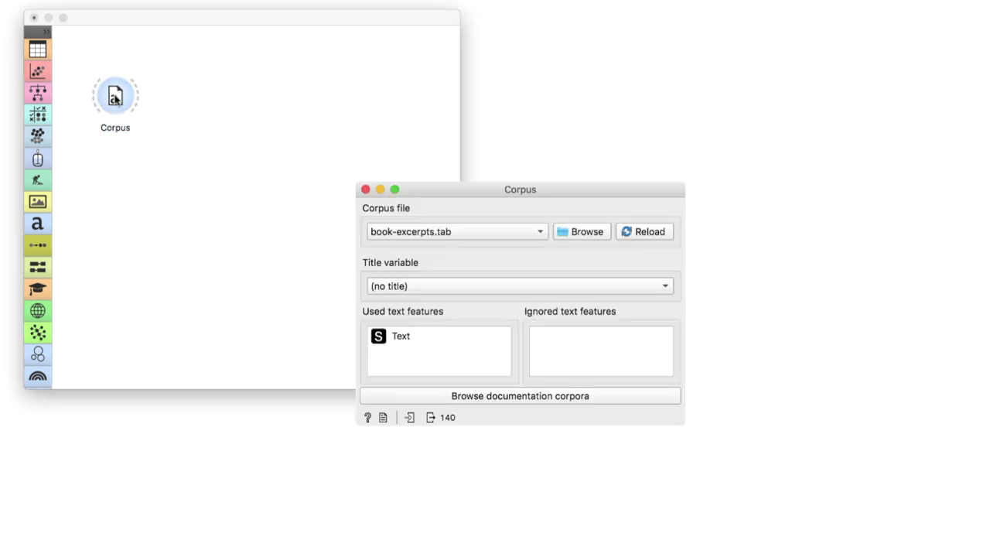
pyautogui.click(410, 232)
pyautogui.click(408, 250)
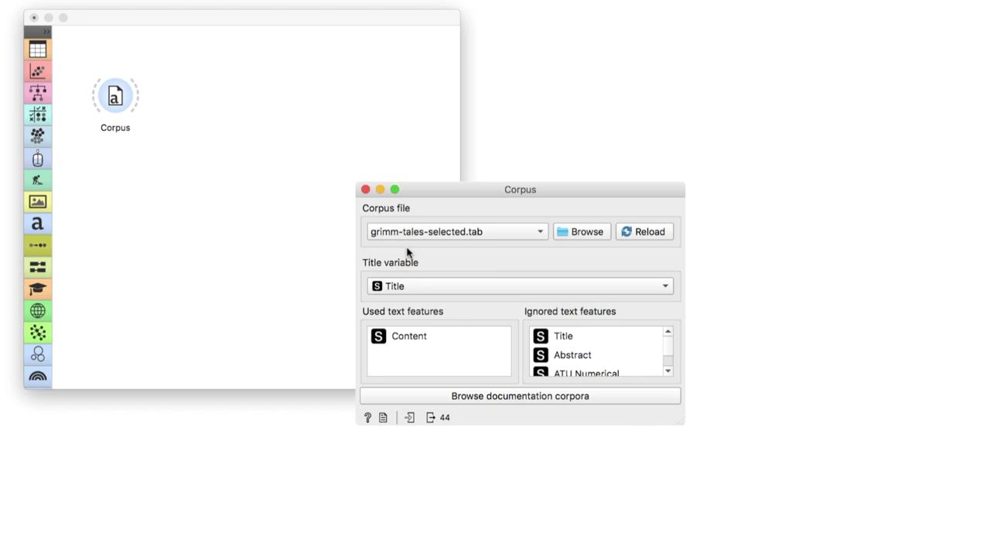
# Connect a Corpus Viewer to the Corpus output and open it.
pyautogui.click(366, 189)
pyautogui.moveTo(138, 100); pyautogui.dragTo(216, 99)
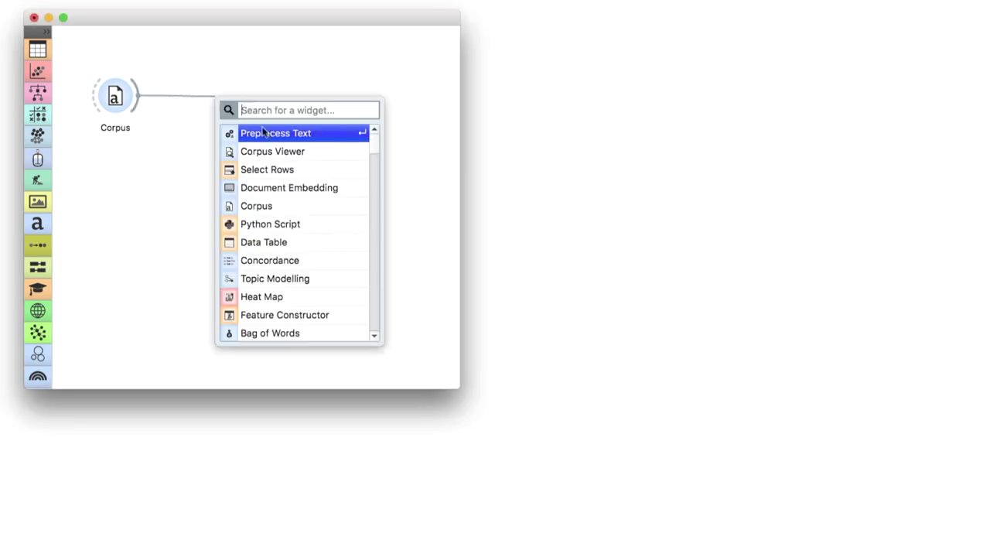
pyautogui.click(272, 151)
pyautogui.doubleClick(240, 106)
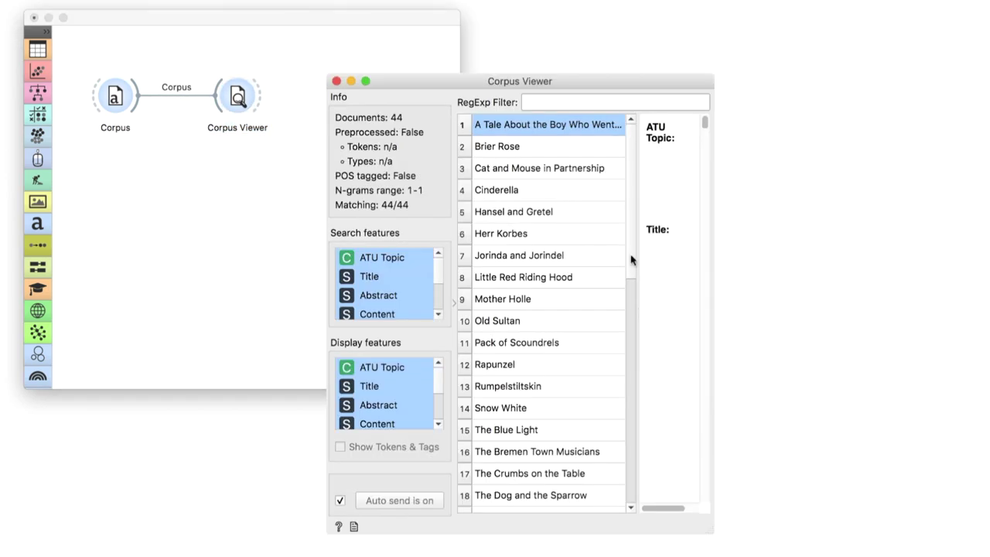
# Widen the viewer and read Cinderella, Little Red Riding Hood and Snow White.
pyautogui.moveTo(734, 269); pyautogui.dragTo(881, 270)
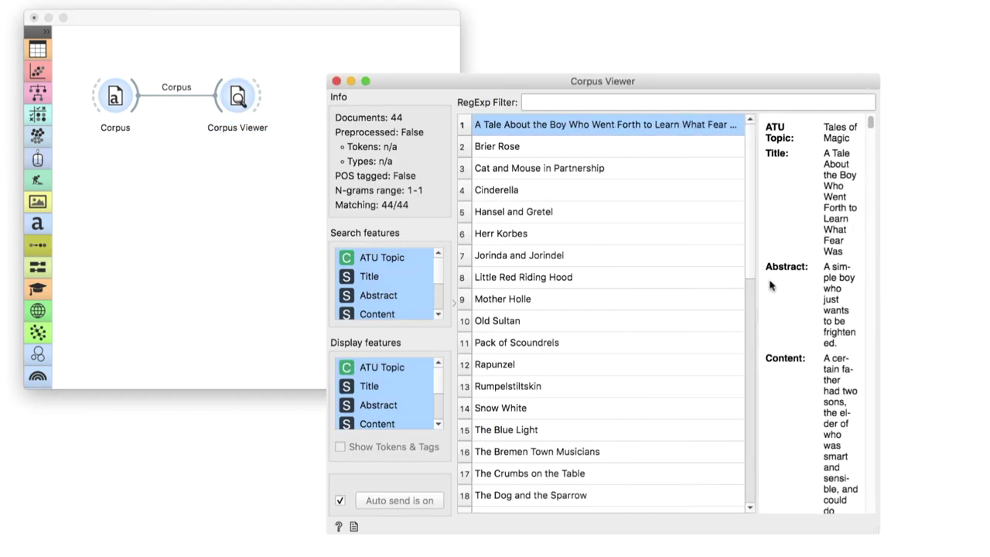
pyautogui.moveTo(757, 286); pyautogui.dragTo(637, 284)
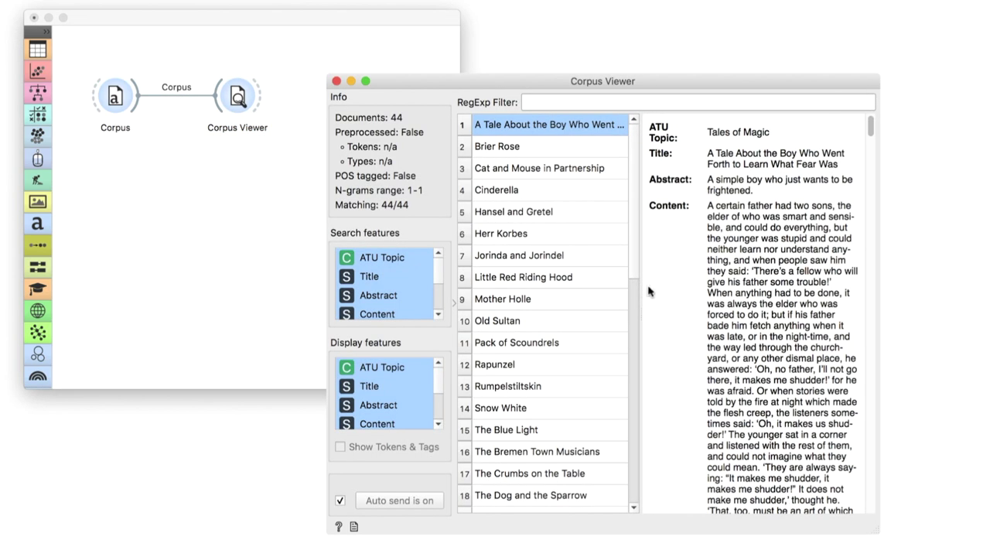
pyautogui.click(508, 194)
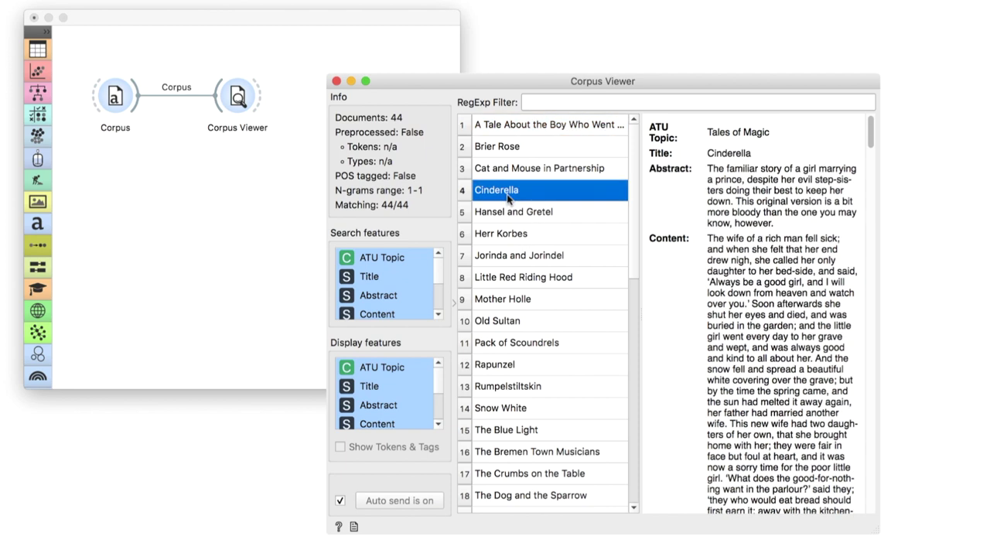
pyautogui.click(519, 277)
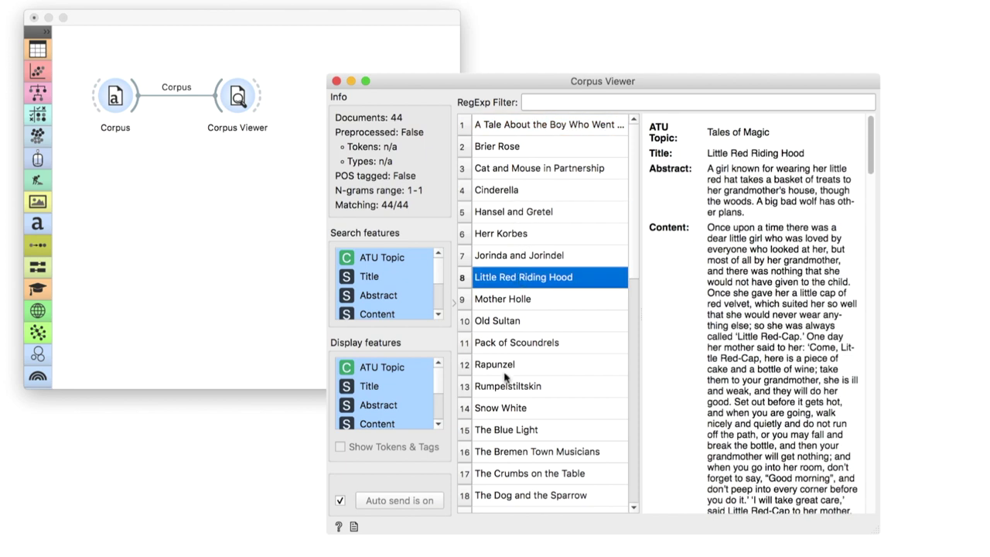
pyautogui.click(511, 405)
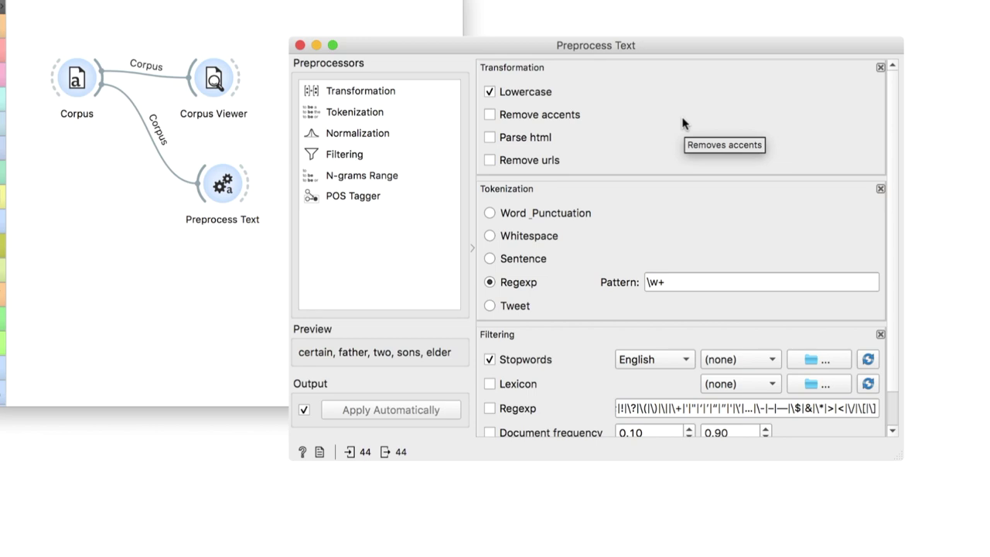
# Review the Preprocess Text settings and enable document frequency filtering from 0.10 to 0.90.
pyautogui.scroll(-3, 682, 124)
pyautogui.scroll(3, 683, 124)
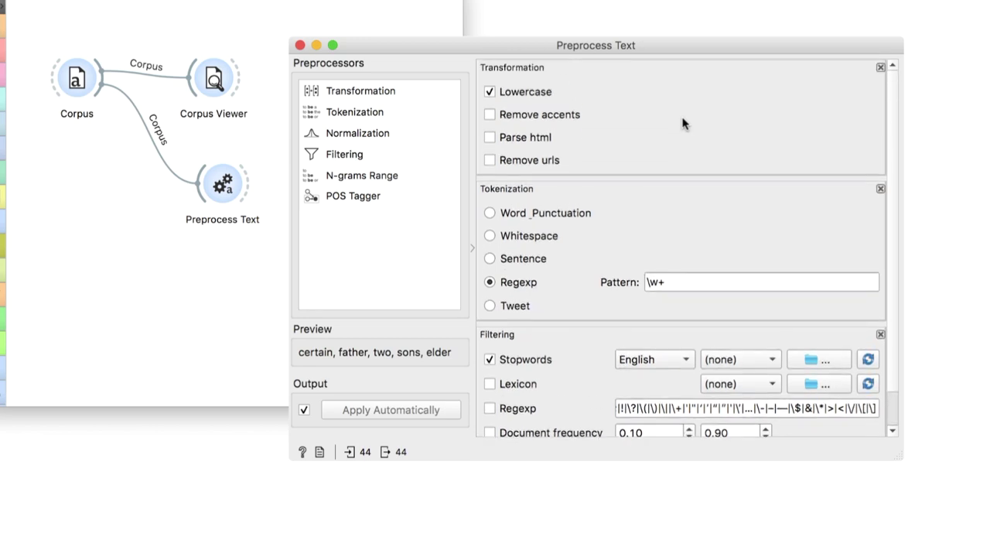
pyautogui.scroll(-2, 652, 153)
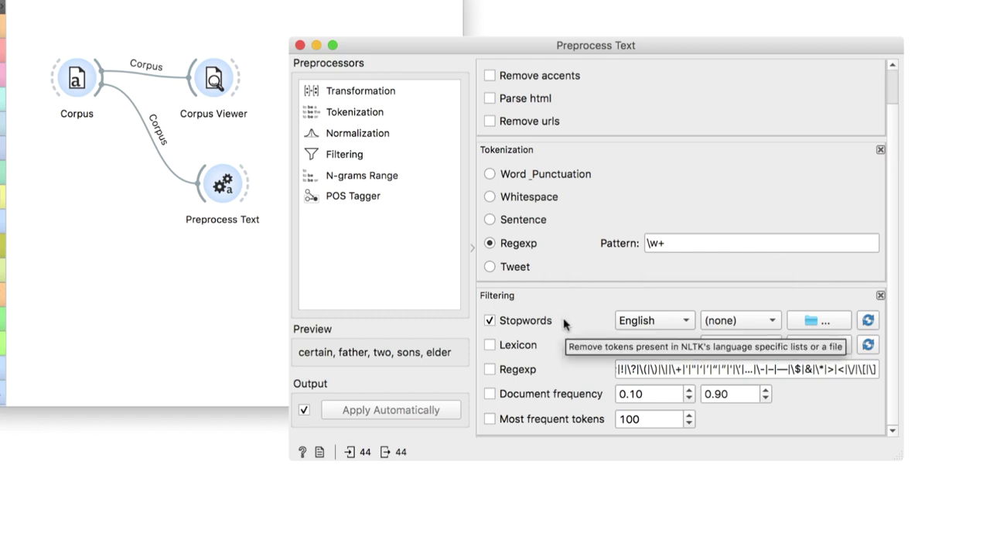
pyautogui.click(490, 394)
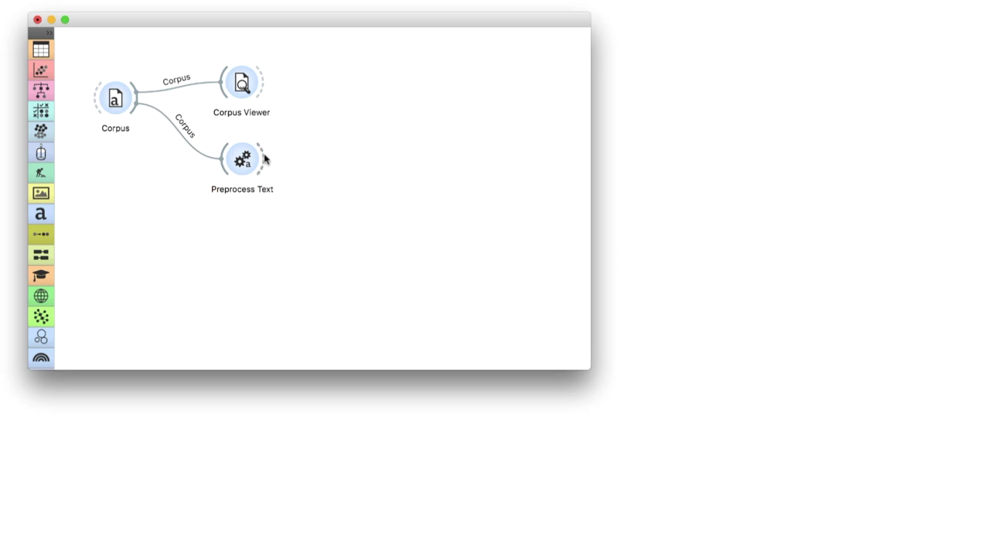
# Connect a Document Embedding widget to the Preprocess Text output and open it.
pyautogui.moveTo(263, 159); pyautogui.dragTo(333, 161)
pyautogui.write('doc')
pyautogui.press('Return')
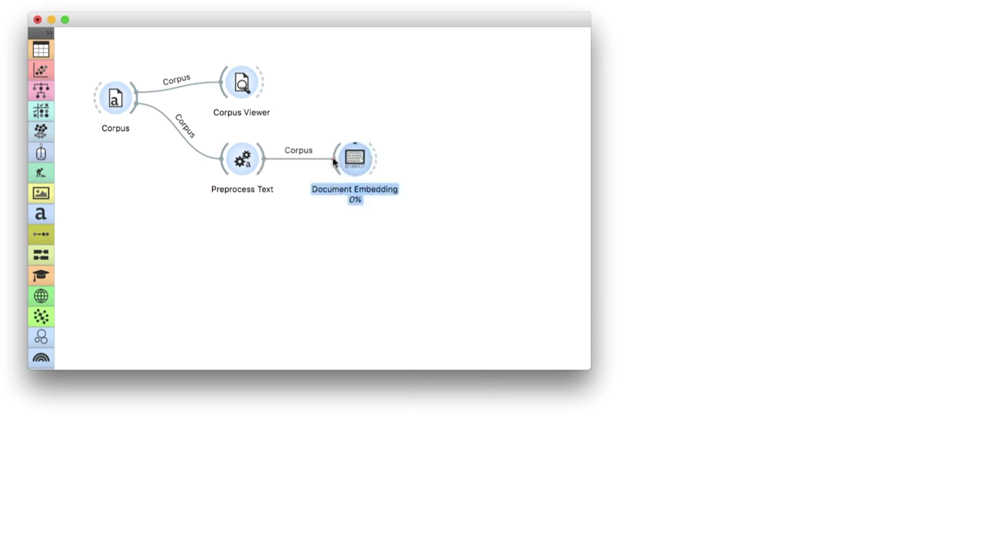
pyautogui.click(403, 157)
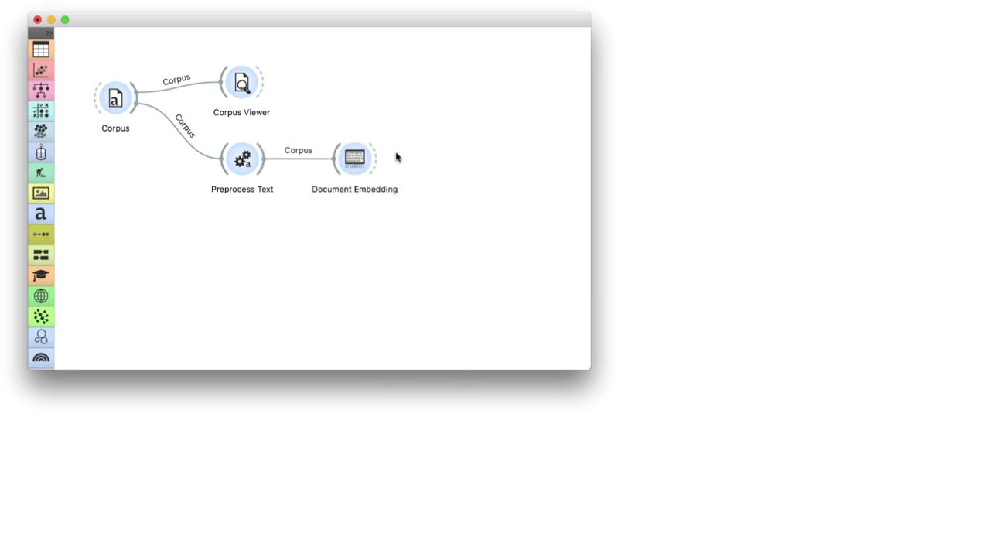
pyautogui.doubleClick(355, 159)
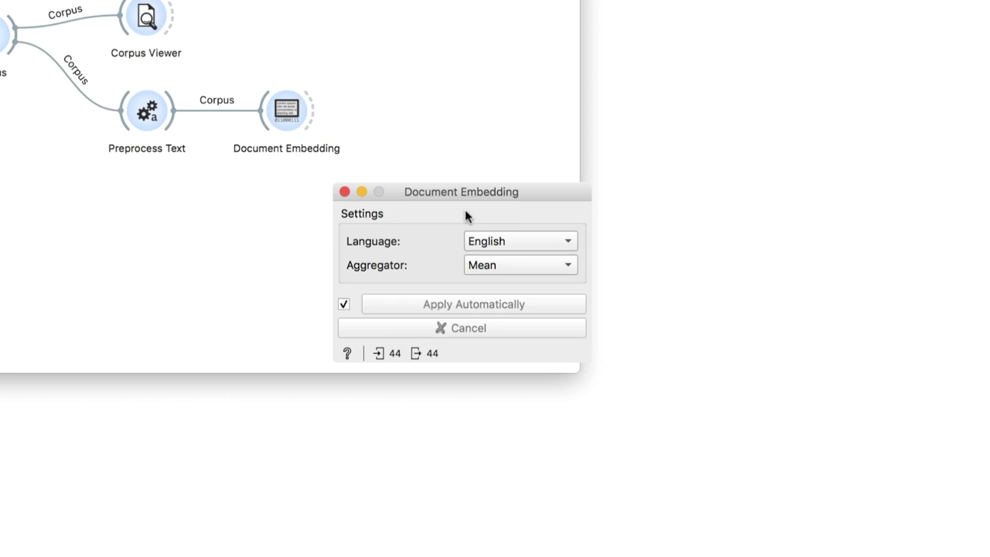
# Keep English as the embedding language and Mean as the aggregator.
pyautogui.click(513, 241)
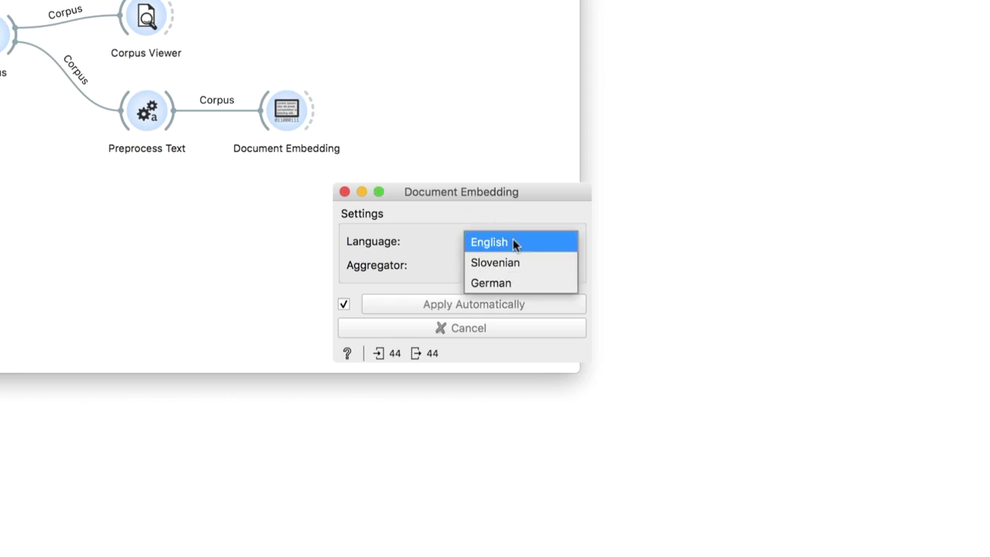
pyautogui.click(503, 219)
pyautogui.click(511, 266)
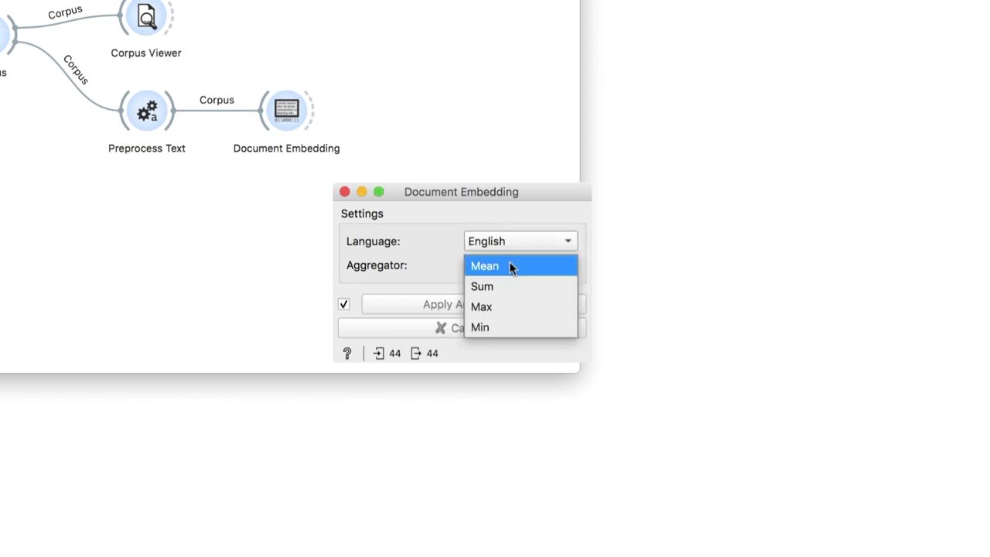
pyautogui.click(493, 211)
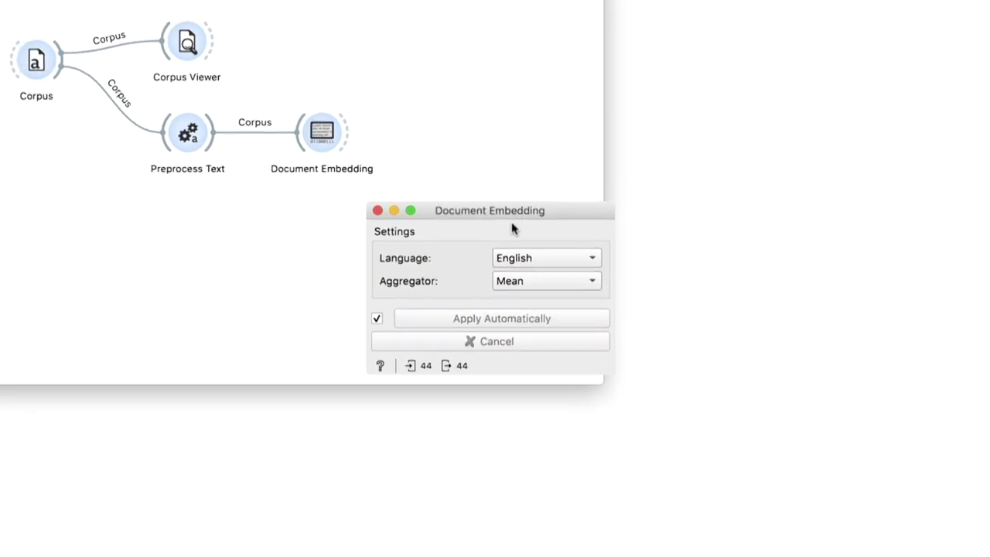
# Attach a Data Table to Document Embedding and scroll through the Dim1, Dim2, Dim3 columns.
pyautogui.click(377, 211)
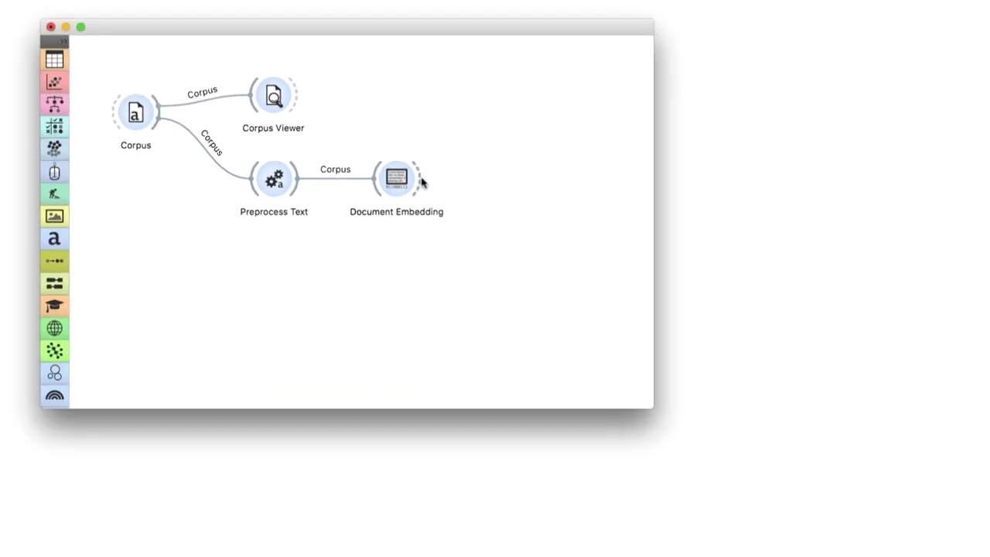
pyautogui.moveTo(353, 138); pyautogui.dragTo(396, 81)
pyautogui.moveTo(464, 132); pyautogui.dragTo(464, 131)
pyautogui.click(529, 162)
pyautogui.doubleClick(493, 138)
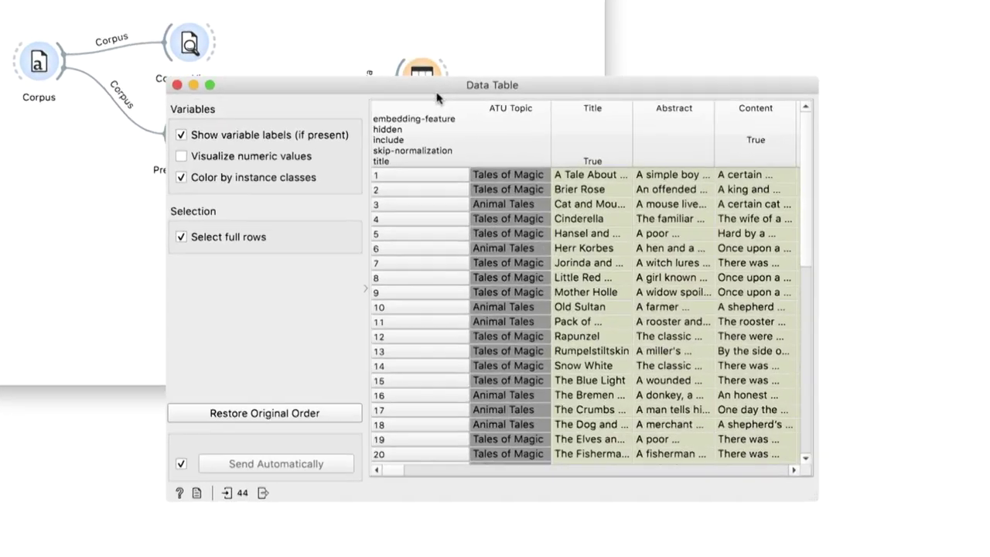
pyautogui.hscroll(5, 662, 263)
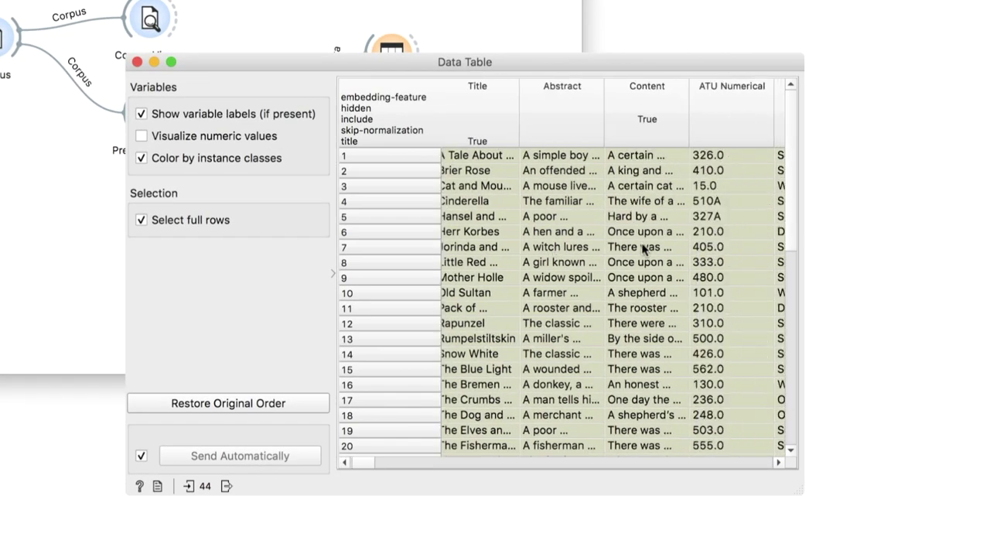
pyautogui.hscroll(3, 642, 248)
pyautogui.hscroll(6, 642, 248)
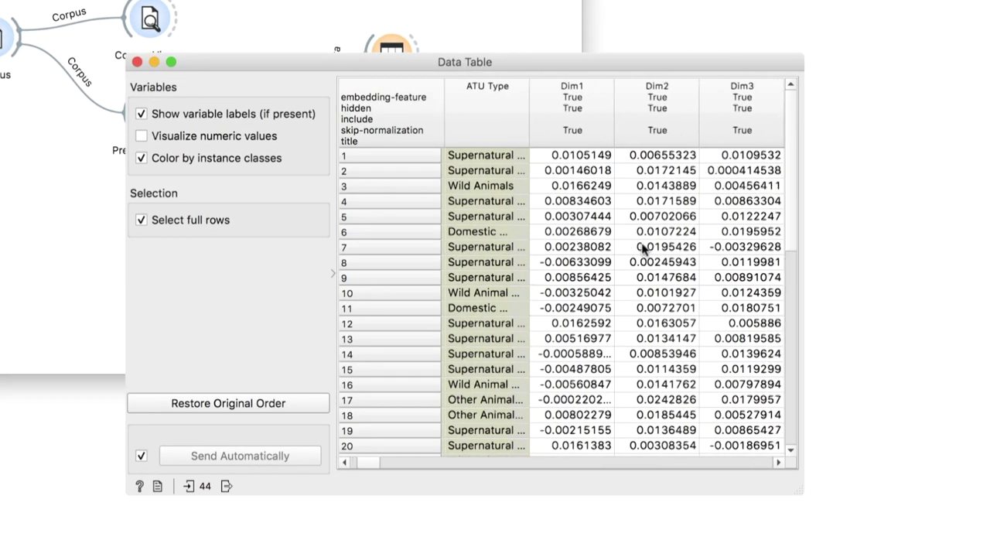
pyautogui.hscroll(6, 641, 247)
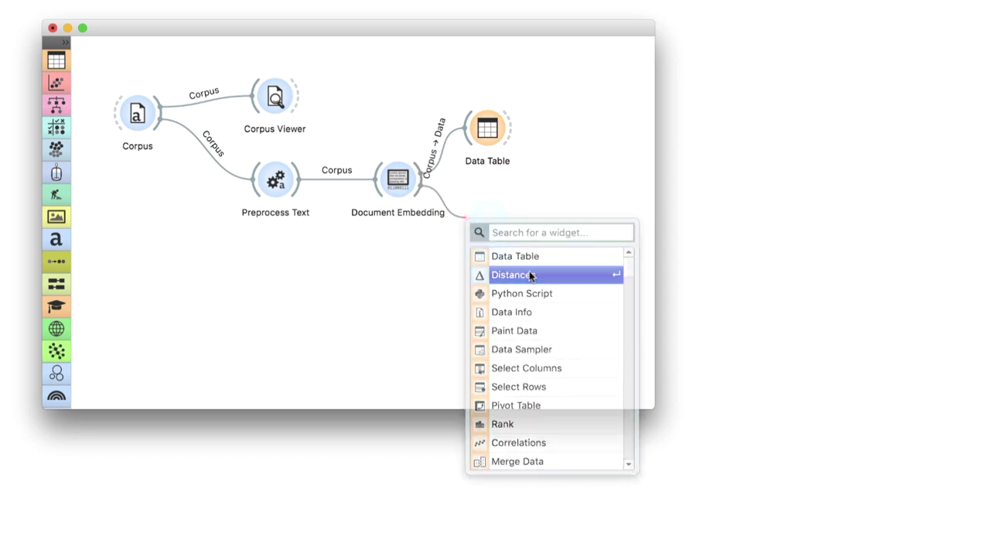
# Add a Distances widget after the embedding using the Cosine metric.
pyautogui.click(531, 275)
pyautogui.doubleClick(484, 214)
pyautogui.click(547, 326)
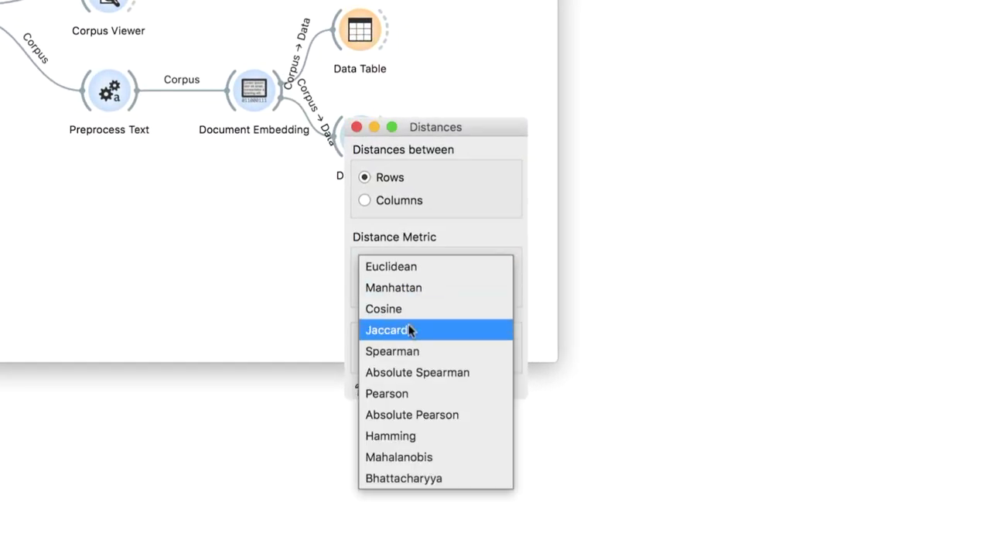
pyautogui.click(408, 310)
pyautogui.click(356, 127)
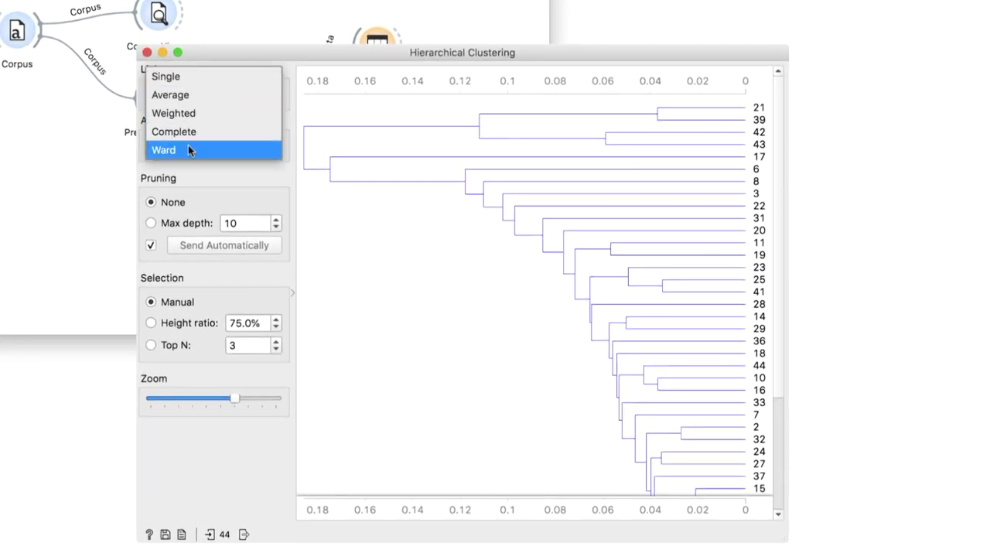
# Cluster with Ward linkage, label leaves by Title, and select the four-tale top cluster.
pyautogui.click(188, 149)
pyautogui.click(190, 146)
pyautogui.click(185, 215)
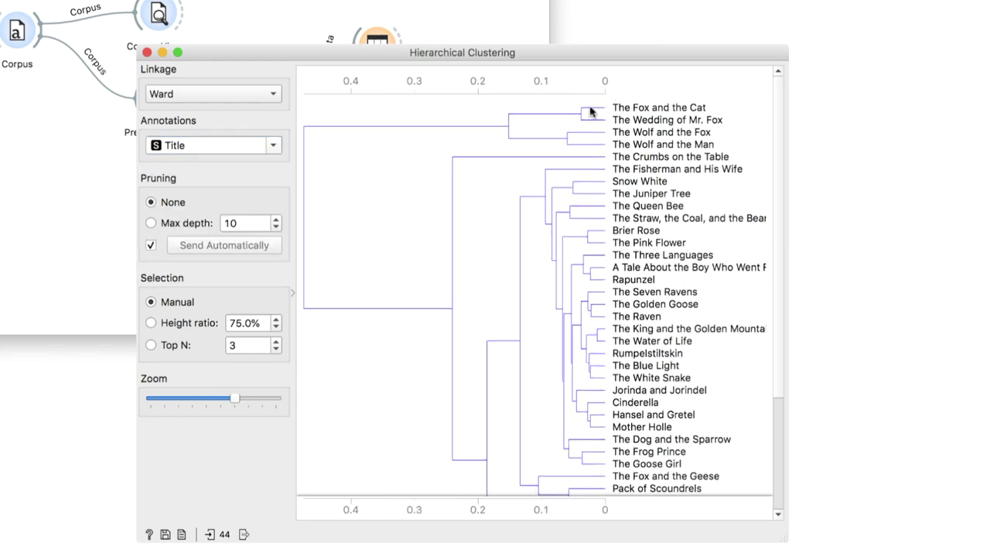
pyautogui.click(550, 128)
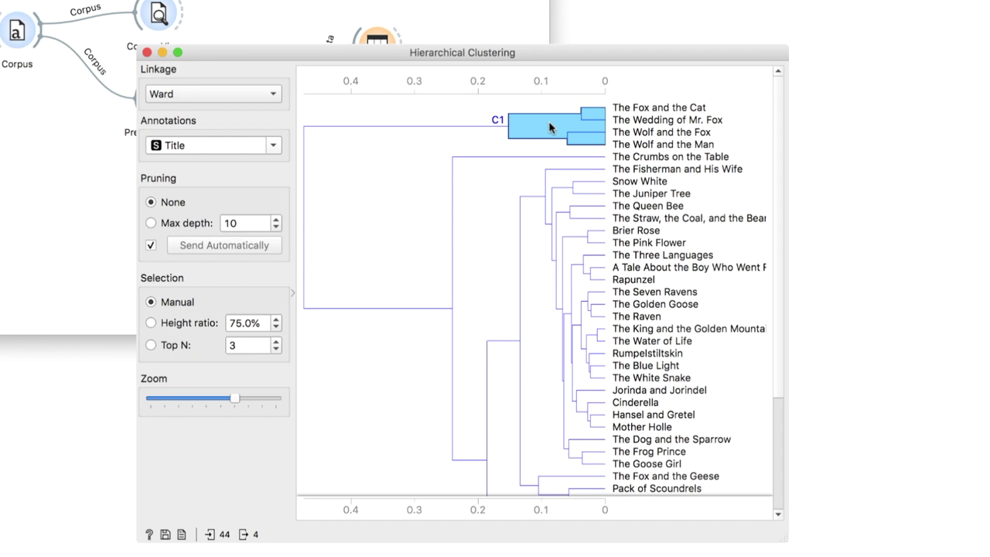